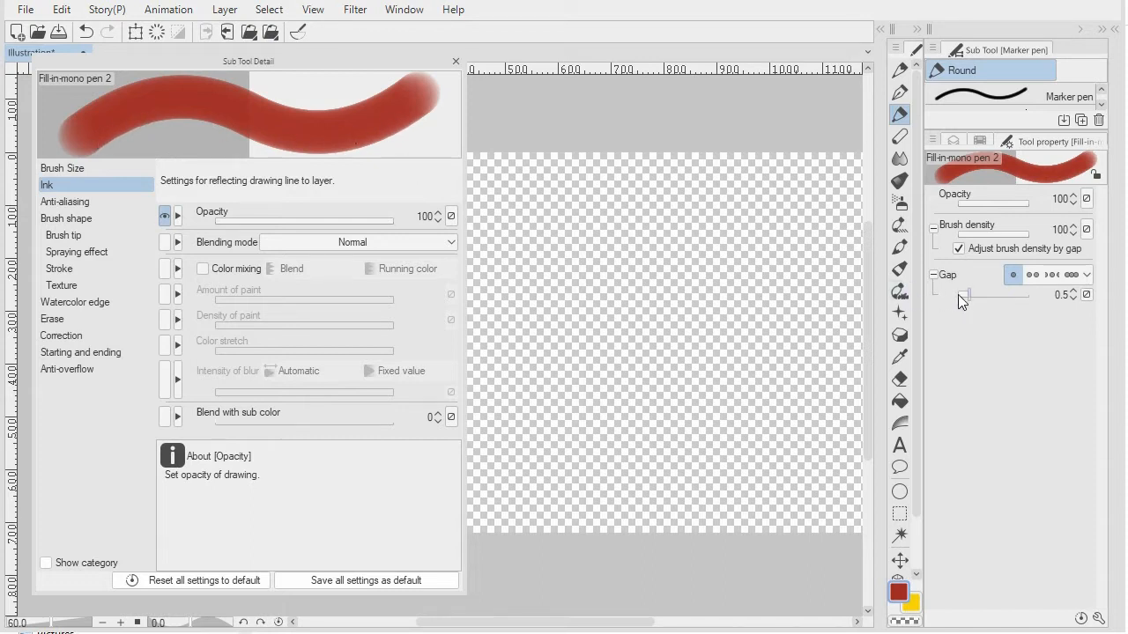
- Set the fixed brush gap to 153.4, switch the tip shape to Material and paint a vertical test stroke on the canvas
left_click_drag(968, 297, 1010, 296)
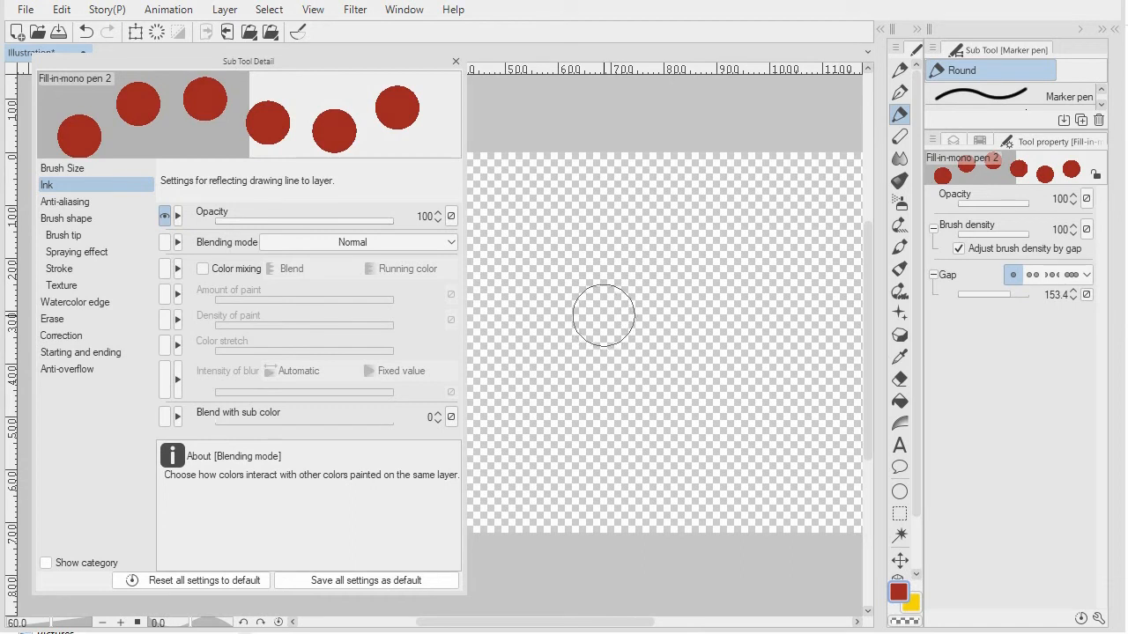
left_click(69, 239)
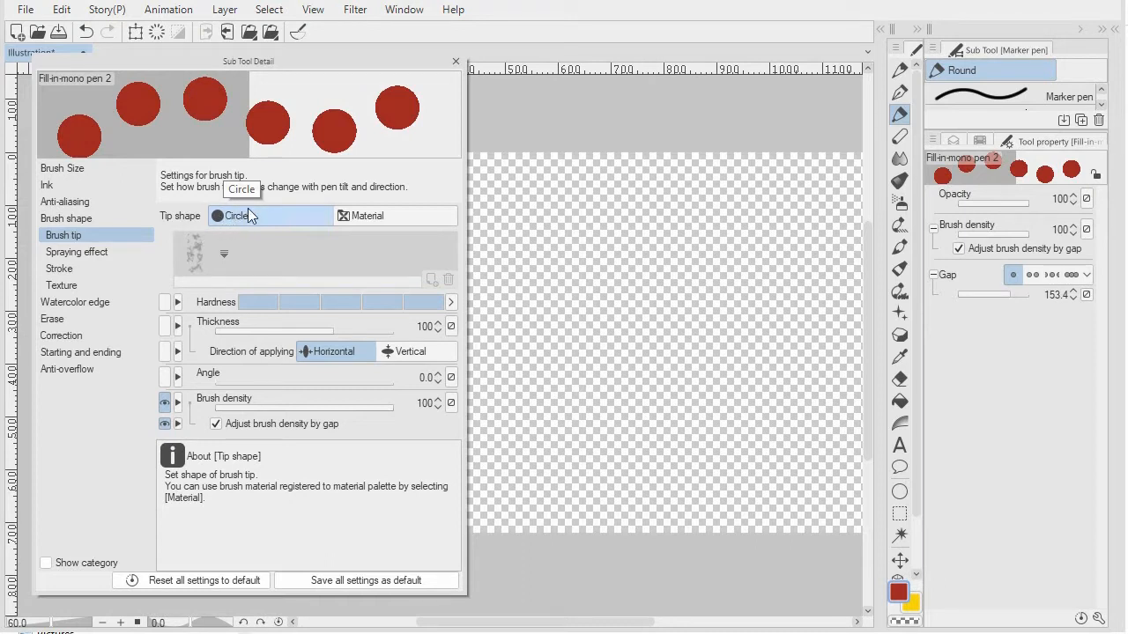
left_click(368, 216)
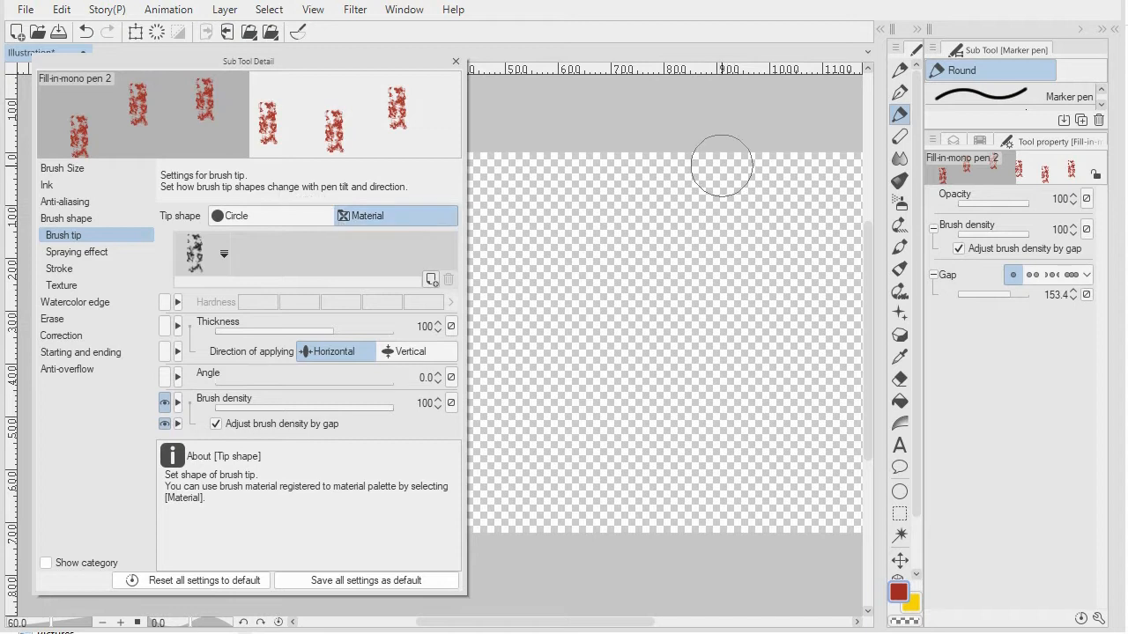
mouse_move(723, 163)
left_mouse_down()
mouse_move(629, 461)
mouse_move(636, 488)
left_mouse_up()
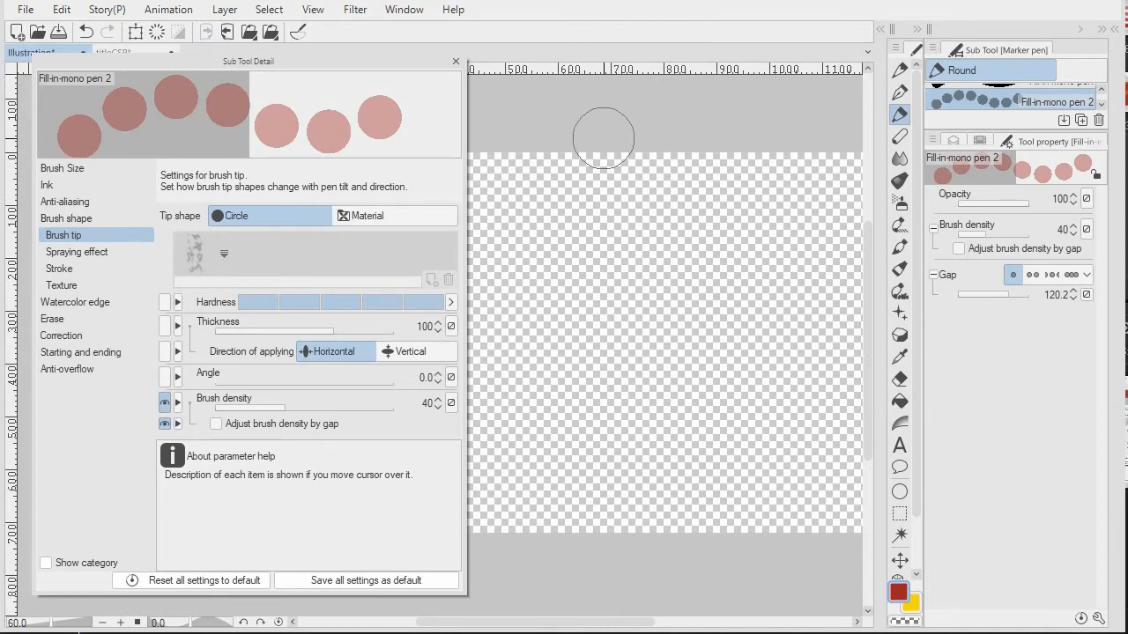
- Paint two vertical rows of spaced red circles with the circle tip at brush density 40 and a gap of 120.2
mouse_move(611, 121)
left_mouse_down()
mouse_move(563, 305)
mouse_move(552, 537)
left_mouse_up()
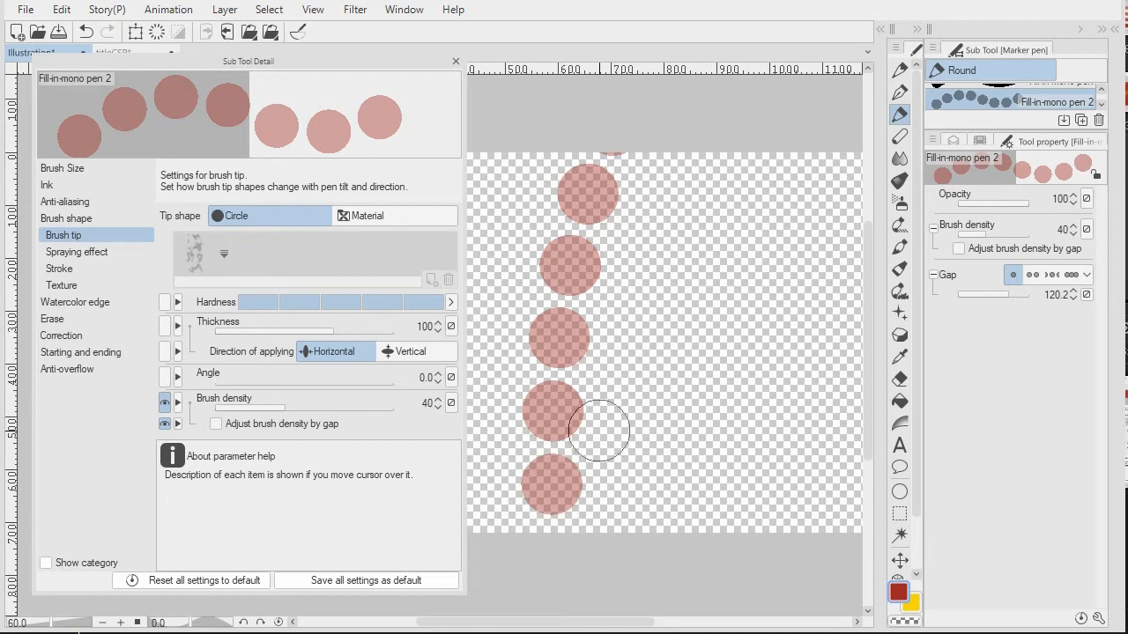
left_click(710, 169)
mouse_move(704, 185)
left_mouse_down()
mouse_move(674, 449)
mouse_move(716, 235)
mouse_move(746, 237)
mouse_move(705, 476)
mouse_move(731, 221)
mouse_move(700, 476)
mouse_move(708, 222)
mouse_move(757, 236)
mouse_move(739, 227)
mouse_move(726, 317)
left_mouse_up()
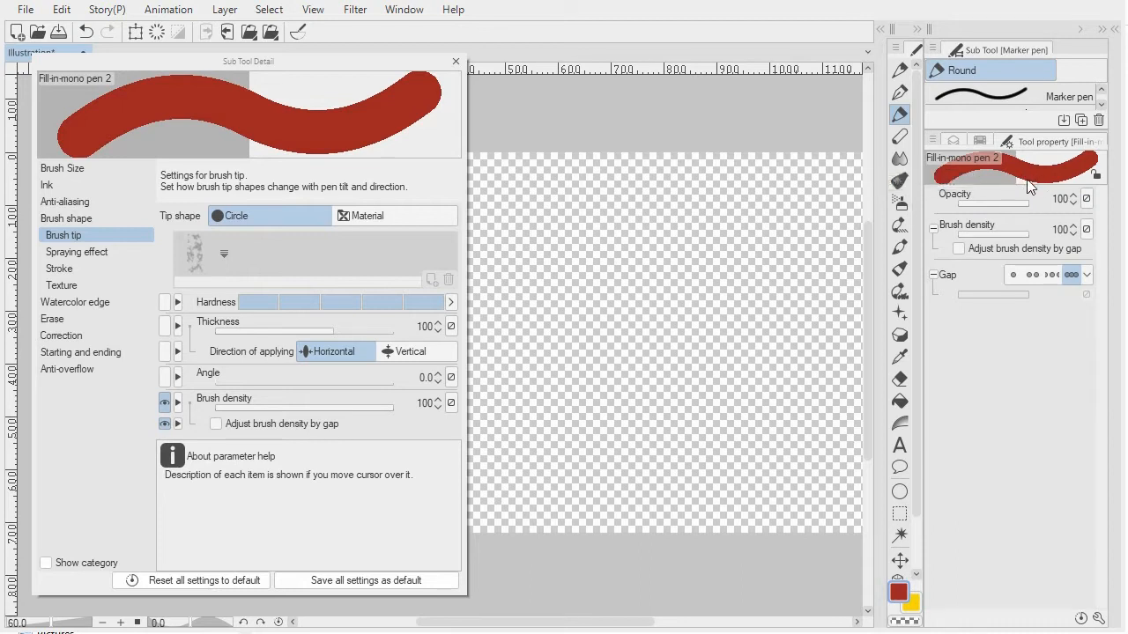
- Set the brush opacity to 49 and fill a large red blob in the middle of the canvas with continuous overlapping painting
left_click_drag(1025, 202, 993, 202)
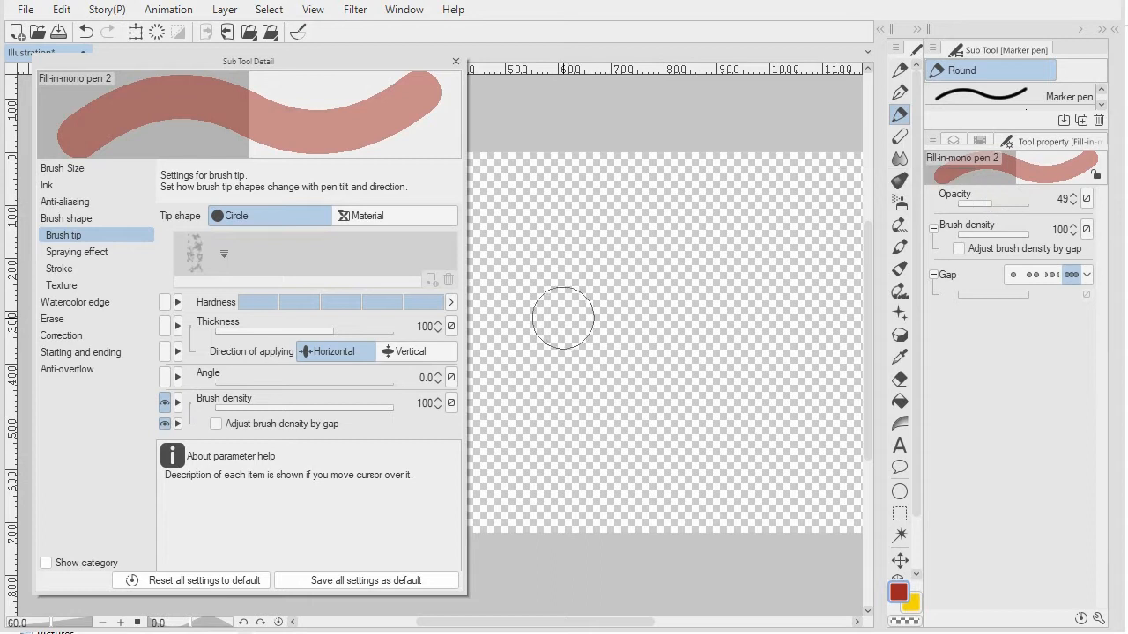
mouse_move(557, 335)
left_mouse_down()
mouse_move(601, 251)
mouse_move(682, 302)
mouse_move(656, 432)
mouse_move(758, 445)
mouse_move(803, 417)
mouse_move(718, 348)
mouse_move(734, 277)
mouse_move(745, 397)
mouse_move(784, 458)
mouse_move(608, 415)
mouse_move(666, 337)
mouse_move(617, 453)
mouse_move(776, 300)
mouse_move(701, 306)
left_mouse_up()
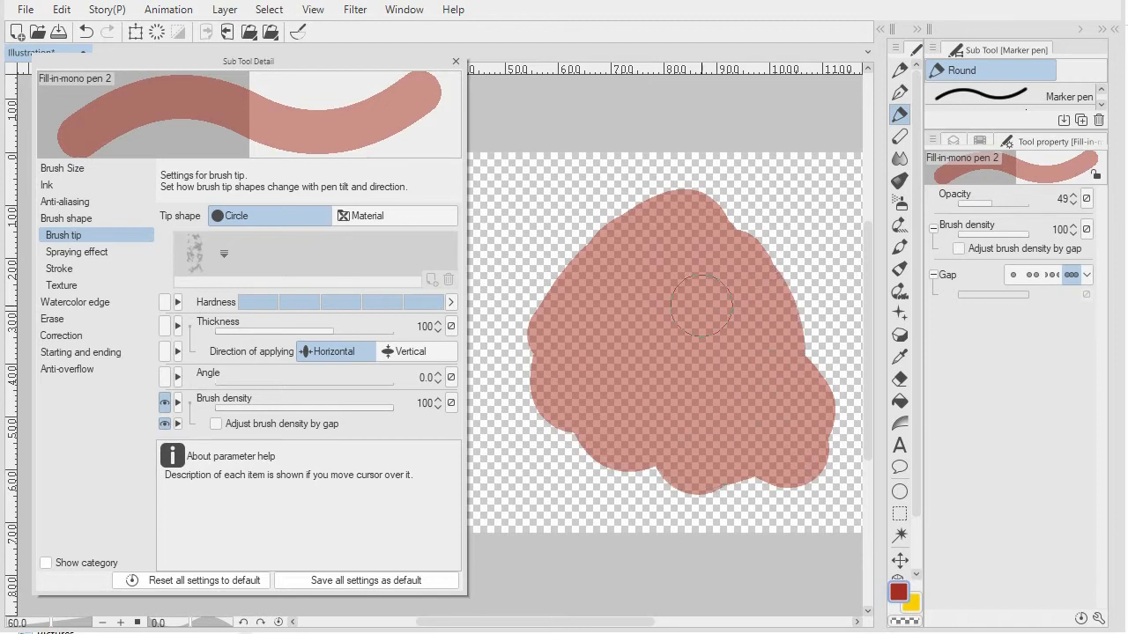
mouse_move(738, 421)
left_mouse_down()
mouse_move(698, 230)
mouse_move(767, 421)
mouse_move(753, 249)
mouse_move(763, 324)
mouse_move(805, 382)
mouse_move(644, 217)
mouse_move(586, 437)
mouse_move(776, 286)
mouse_move(577, 260)
mouse_move(704, 442)
mouse_move(733, 223)
mouse_move(591, 411)
left_mouse_up()
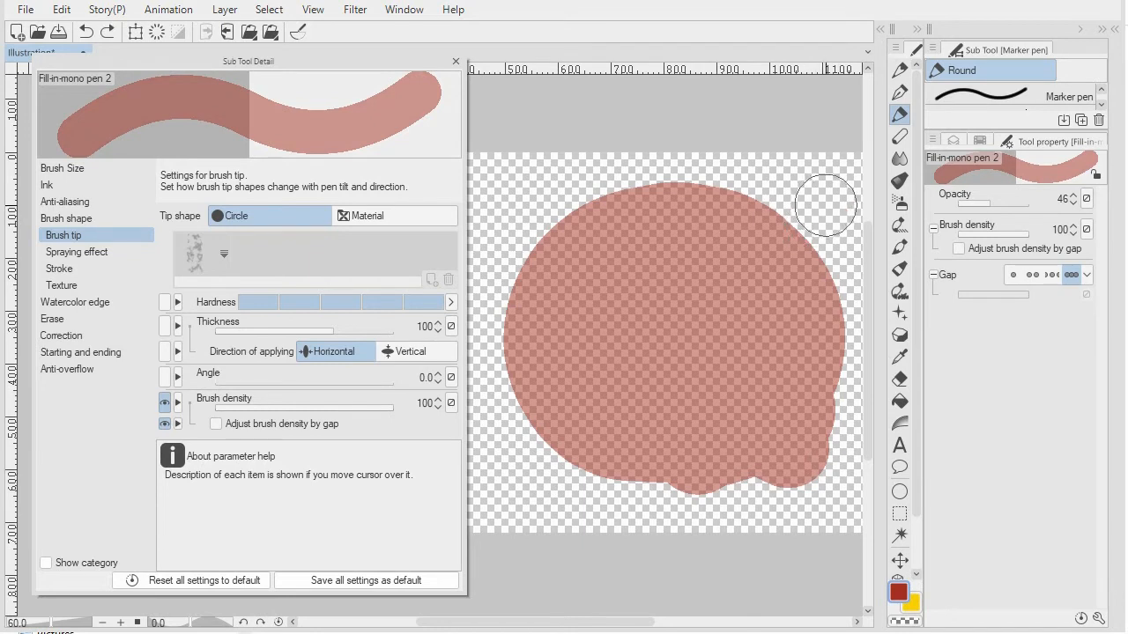
- Paint separate semi-transparent diagonal strokes across the red shape so that they cross in an X
left_click(821, 209)
mouse_move(821, 209)
left_mouse_down()
mouse_move(540, 460)
mouse_move(528, 527)
left_mouse_up()
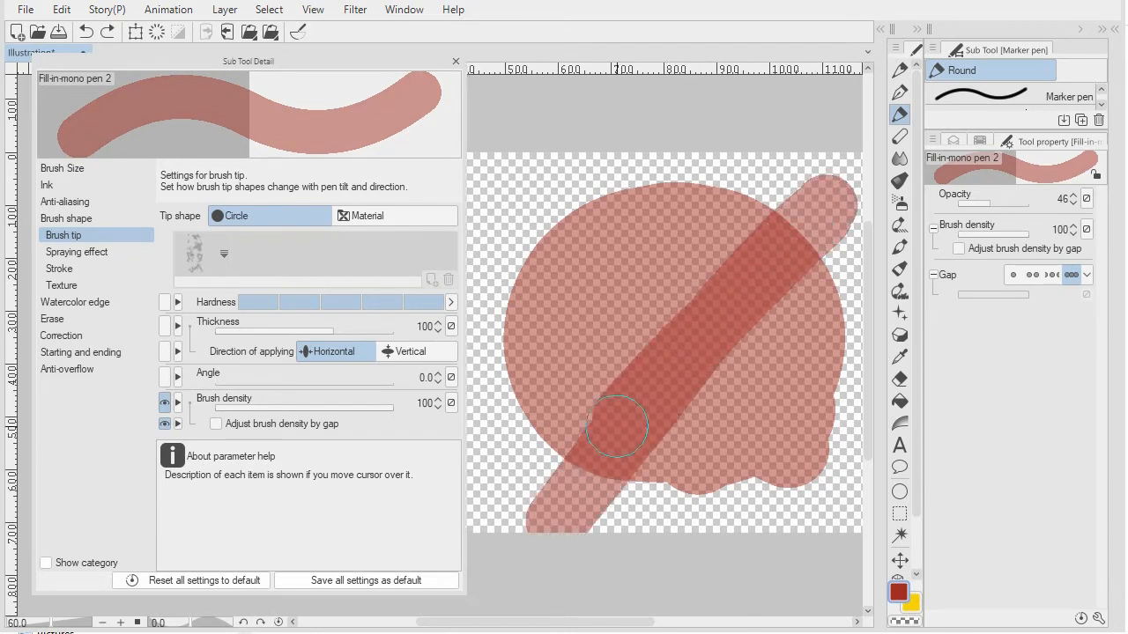
mouse_move(792, 229)
left_mouse_down()
mouse_move(573, 481)
mouse_move(791, 228)
mouse_move(603, 436)
mouse_move(718, 302)
mouse_move(627, 404)
mouse_move(786, 228)
mouse_move(594, 470)
mouse_move(785, 241)
mouse_move(605, 438)
mouse_move(776, 252)
left_mouse_up()
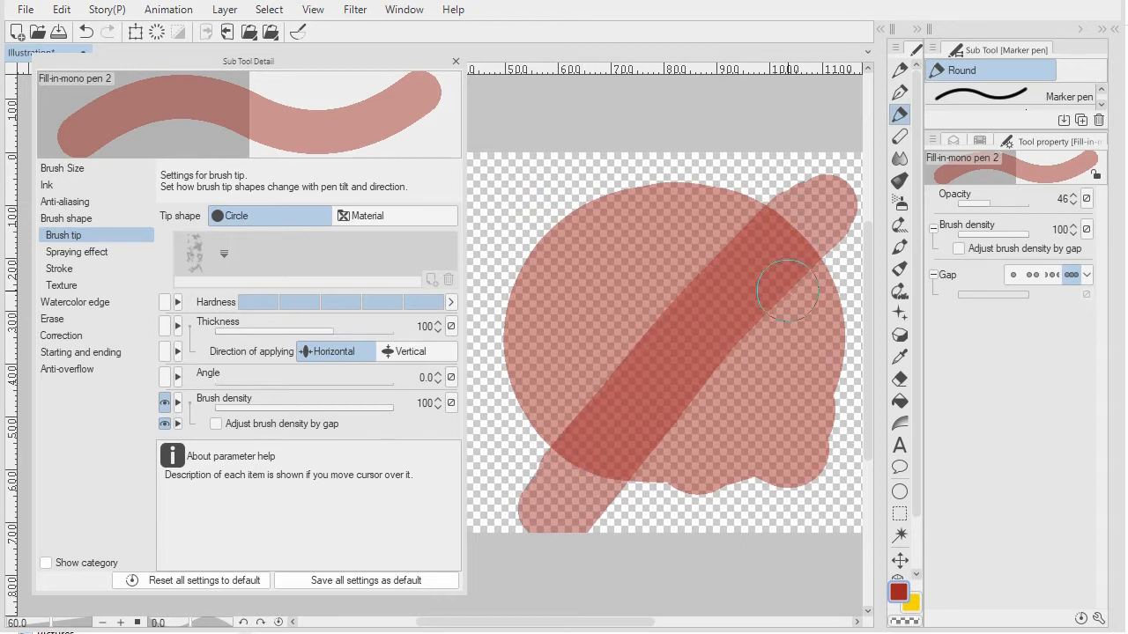
mouse_move(590, 184)
left_mouse_down()
mouse_move(747, 432)
mouse_move(618, 194)
mouse_move(740, 447)
mouse_move(726, 431)
mouse_move(650, 269)
mouse_move(763, 479)
mouse_move(698, 343)
mouse_move(767, 490)
left_mouse_up()
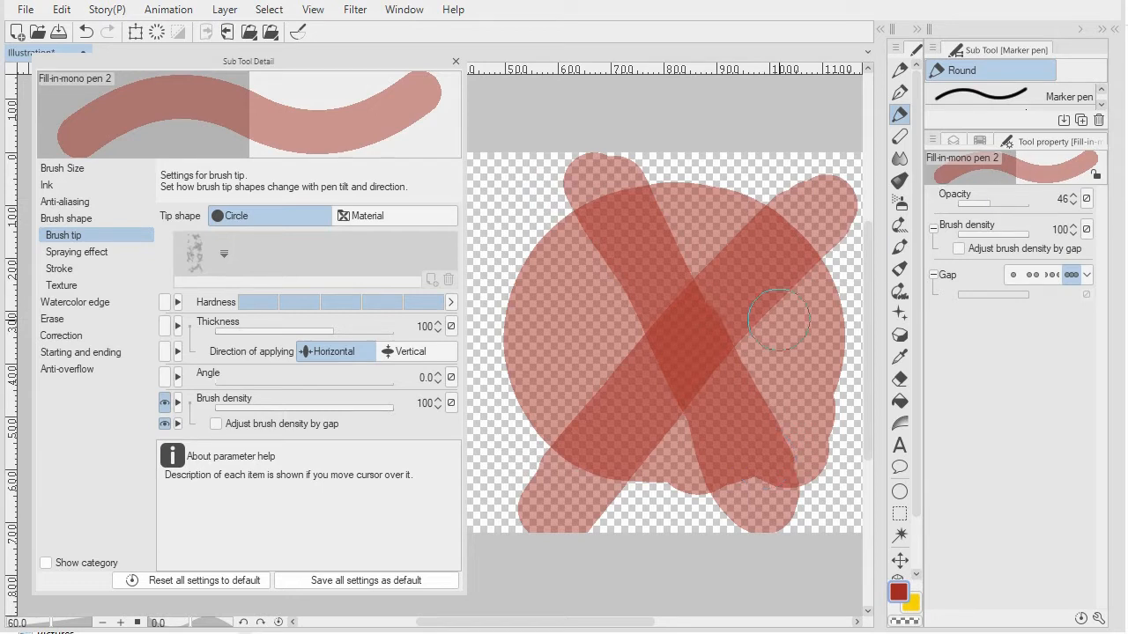
left_click(669, 349)
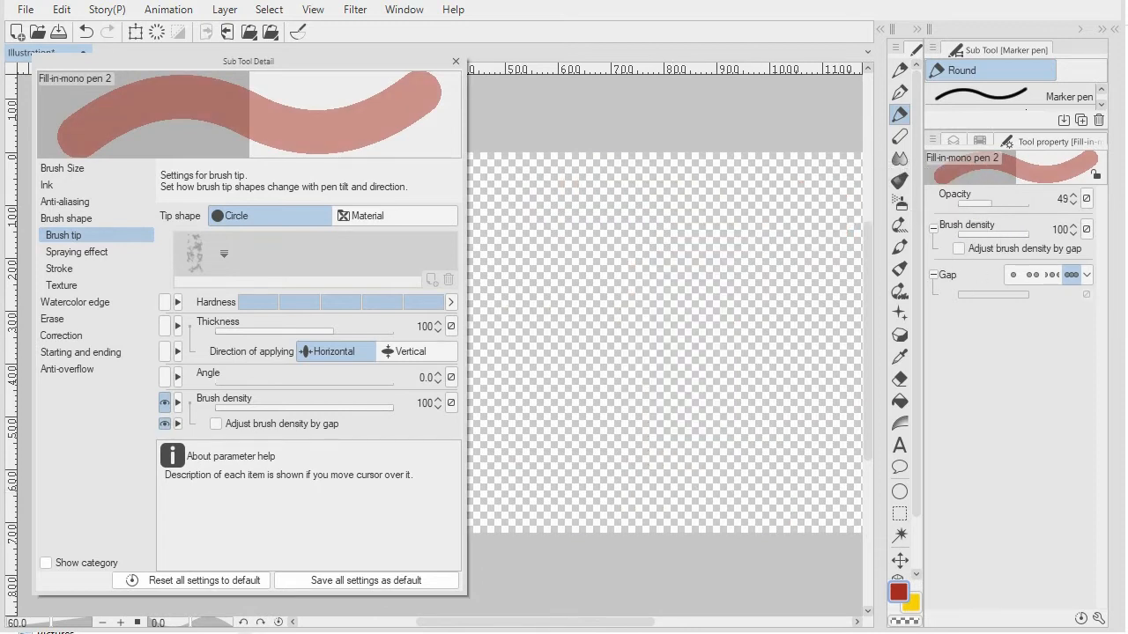
- Restore the brush opacity to 100, build up soft red strokes at brush density 1 and clear the canvas
left_click_drag(990, 199, 1039, 197)
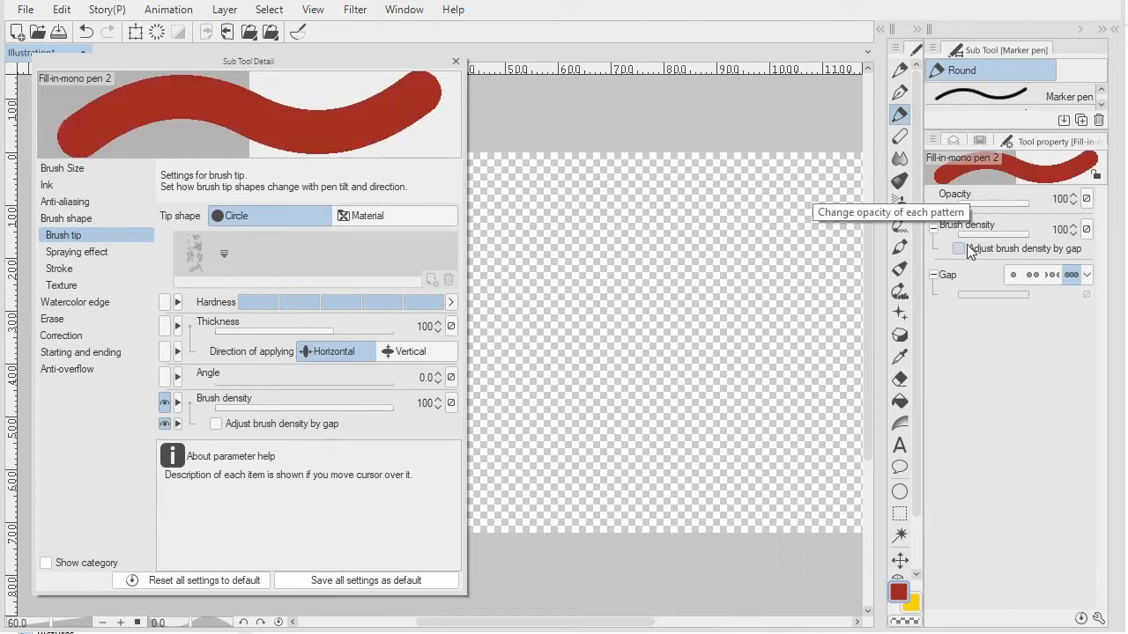
left_click(1013, 275)
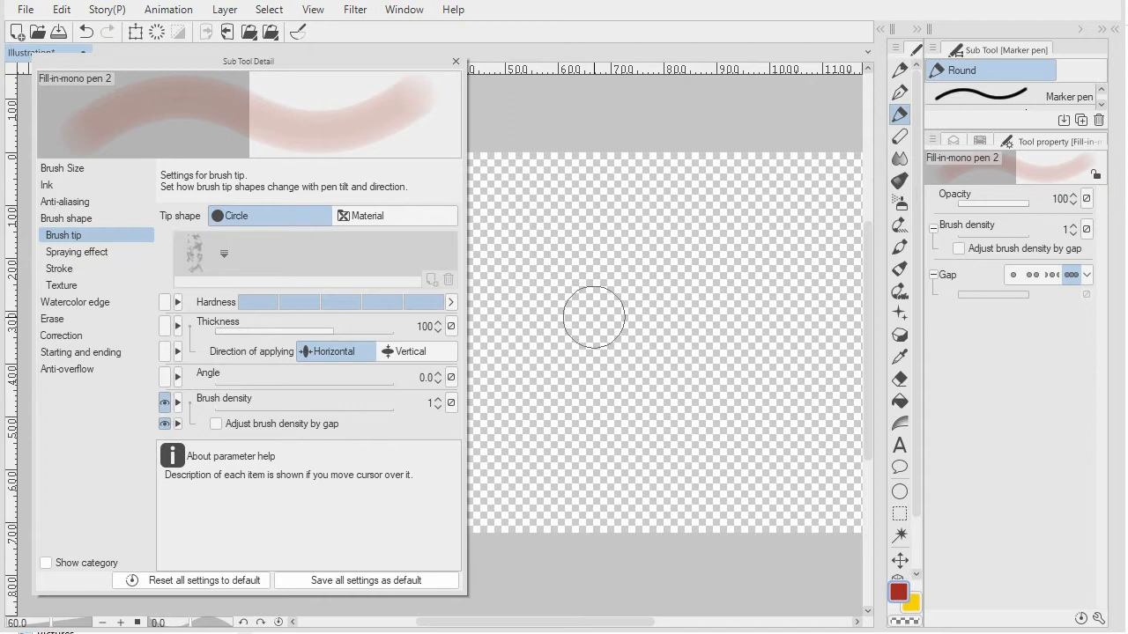
mouse_move(610, 231)
left_mouse_down()
mouse_move(586, 348)
mouse_move(588, 433)
mouse_move(613, 269)
mouse_move(636, 255)
mouse_move(622, 439)
mouse_move(637, 270)
mouse_move(615, 357)
mouse_move(639, 219)
mouse_move(614, 422)
mouse_move(636, 212)
mouse_move(595, 449)
mouse_move(621, 246)
mouse_move(594, 457)
mouse_move(630, 248)
mouse_move(593, 419)
mouse_move(617, 274)
mouse_move(610, 366)
mouse_move(628, 290)
mouse_move(603, 423)
mouse_move(621, 257)
mouse_move(598, 374)
mouse_move(615, 346)
mouse_move(620, 362)
mouse_move(683, 325)
mouse_move(706, 378)
mouse_move(759, 294)
mouse_move(766, 381)
mouse_move(808, 298)
mouse_move(802, 375)
mouse_move(830, 345)
mouse_move(837, 277)
mouse_move(792, 188)
mouse_move(700, 348)
mouse_move(776, 295)
mouse_move(753, 427)
mouse_move(741, 276)
mouse_move(758, 339)
mouse_move(726, 398)
mouse_move(775, 274)
mouse_move(789, 314)
mouse_move(729, 389)
mouse_move(764, 270)
left_mouse_up()
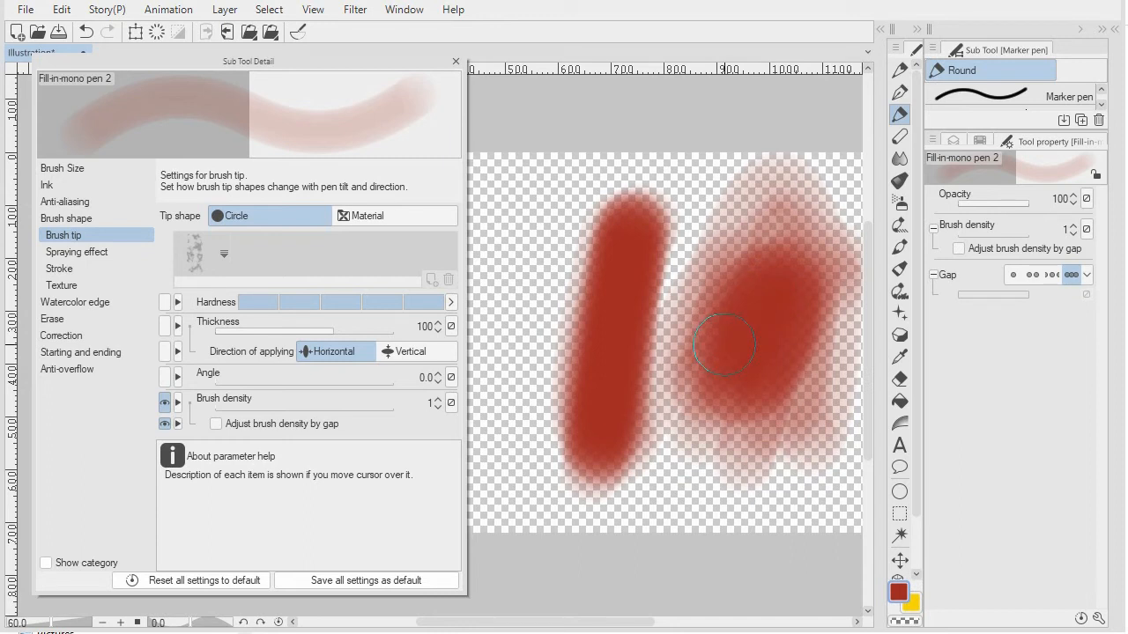
key("Delete")
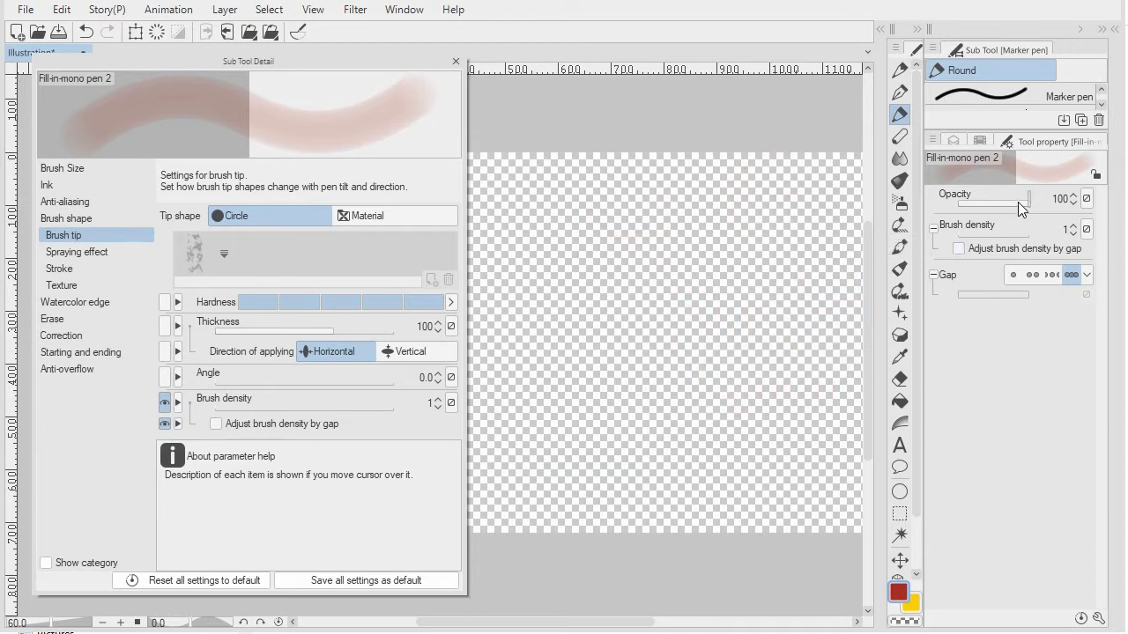
- Set the brush opacity to 56 and paint soft red test strokes at brush density 1
left_click_drag(1027, 202, 1001, 202)
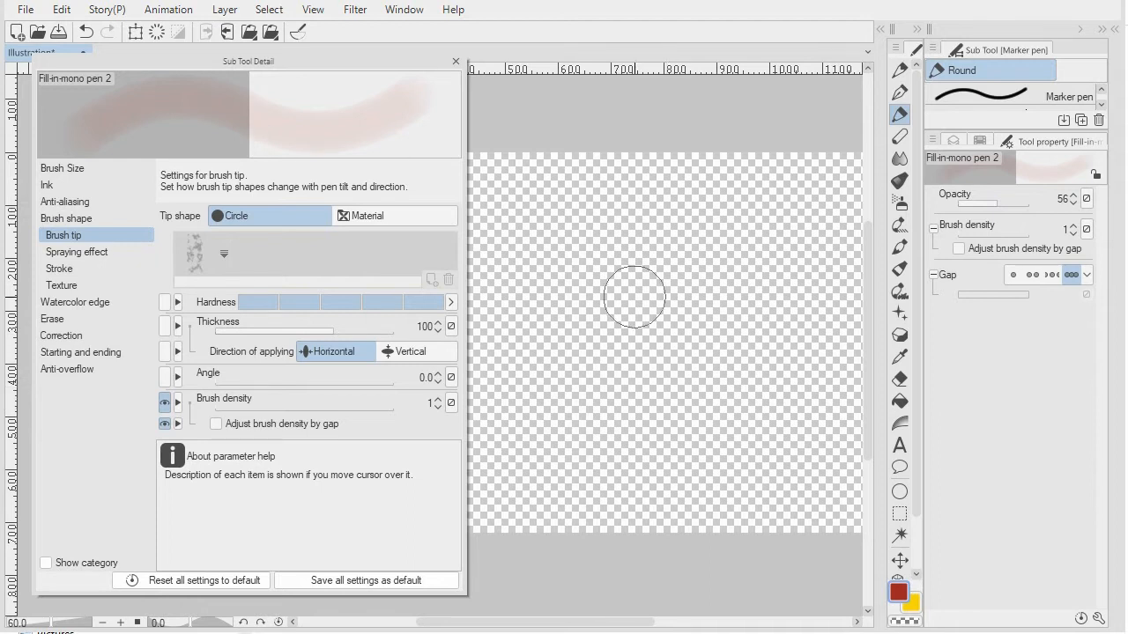
mouse_move(657, 238)
left_mouse_down()
mouse_move(611, 424)
mouse_move(687, 246)
mouse_move(622, 430)
mouse_move(692, 260)
mouse_move(619, 410)
mouse_move(666, 307)
mouse_move(716, 234)
mouse_move(611, 439)
mouse_move(712, 262)
mouse_move(650, 382)
mouse_move(639, 447)
mouse_move(652, 425)
mouse_move(647, 386)
mouse_move(665, 305)
mouse_move(623, 371)
mouse_move(669, 297)
mouse_move(687, 293)
mouse_move(626, 411)
mouse_move(730, 415)
mouse_move(812, 286)
mouse_move(795, 371)
mouse_move(822, 295)
mouse_move(810, 381)
mouse_move(830, 232)
mouse_move(806, 473)
mouse_move(822, 239)
mouse_move(778, 480)
mouse_move(790, 318)
mouse_move(797, 356)
mouse_move(816, 309)
mouse_move(815, 396)
mouse_move(796, 398)
mouse_move(802, 323)
mouse_move(782, 327)
mouse_move(758, 433)
mouse_move(791, 212)
mouse_move(742, 482)
mouse_move(757, 447)
mouse_move(771, 231)
mouse_move(752, 464)
mouse_move(788, 233)
left_mouse_up()
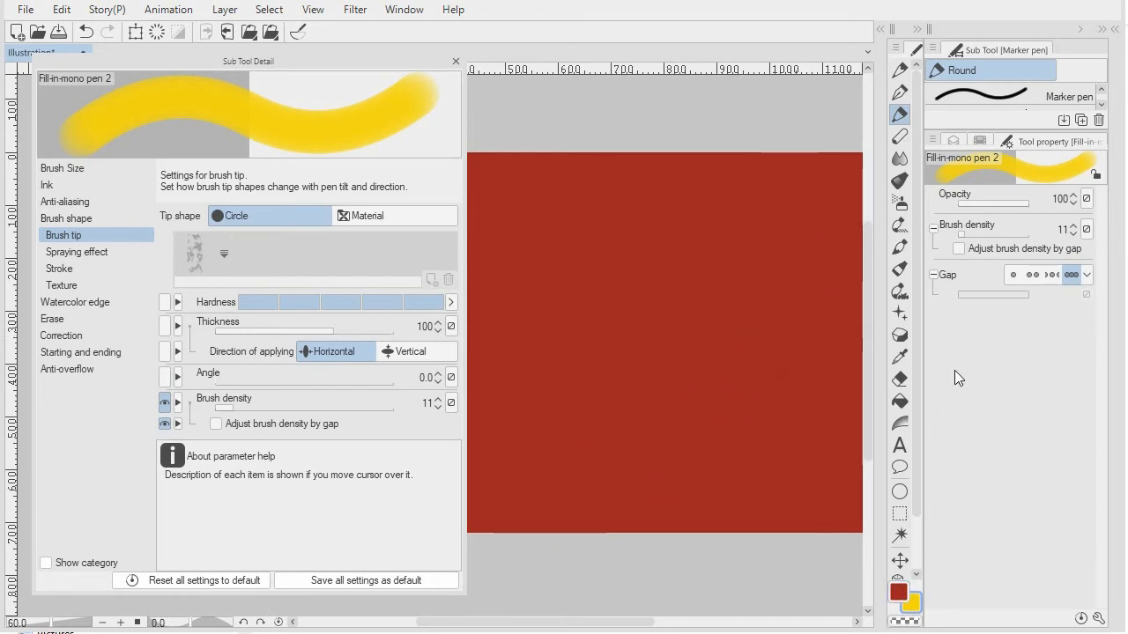
- Set the brush gap to Wide and paint a yellow diagonal stroke on Layer 2 over the red background
left_click(956, 141)
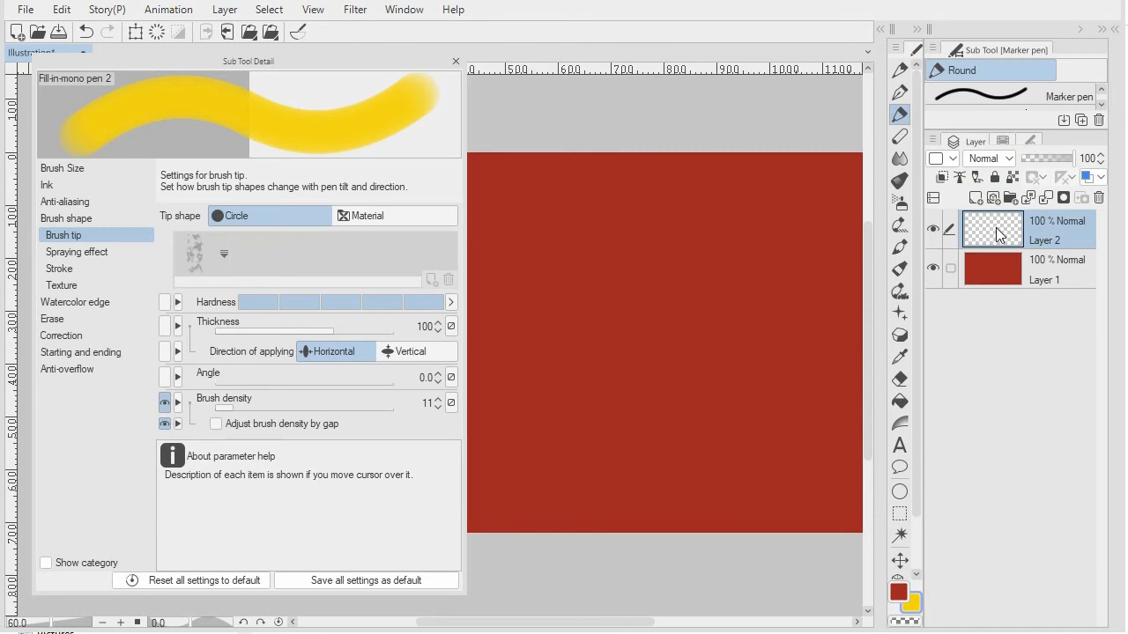
left_click(1031, 140)
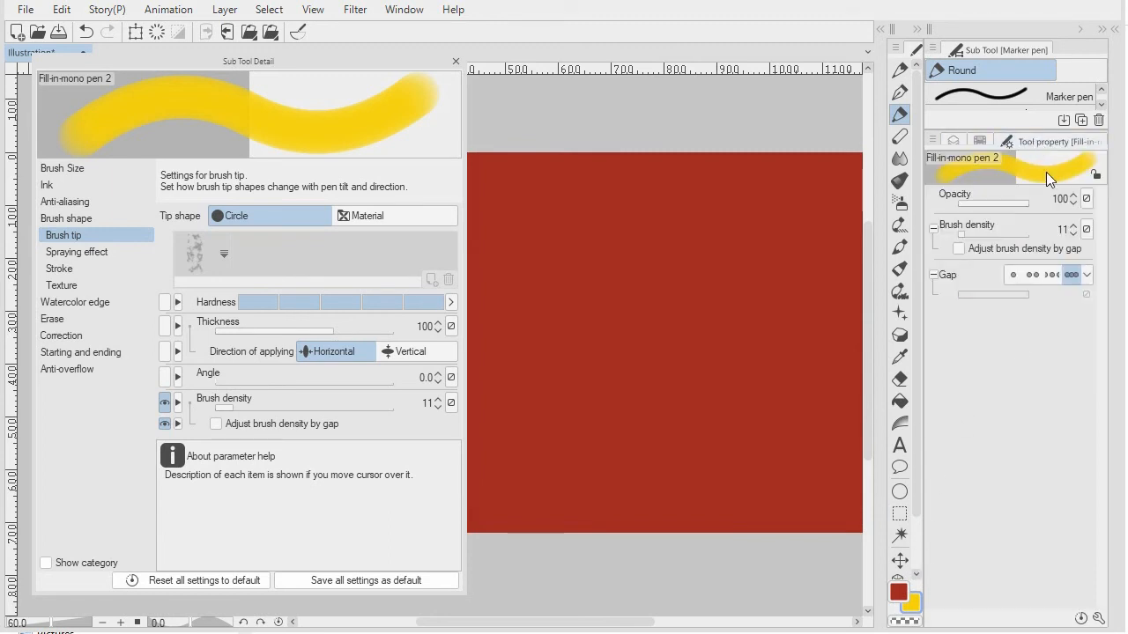
left_click(1031, 275)
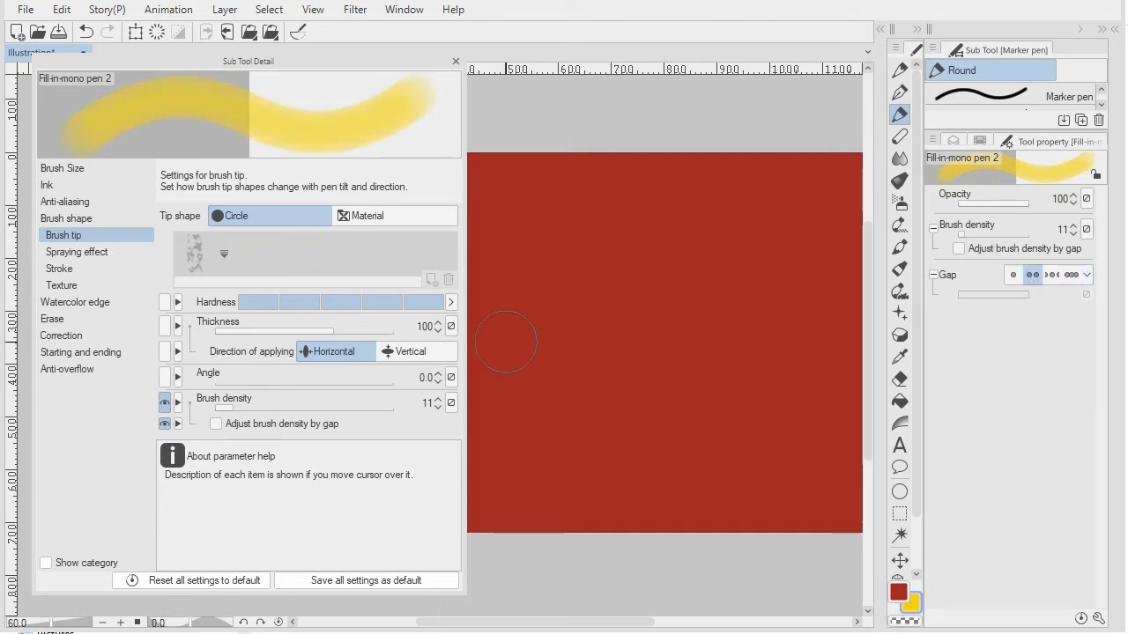
mouse_move(491, 378)
left_mouse_down()
mouse_move(643, 243)
mouse_move(771, 171)
left_mouse_up()
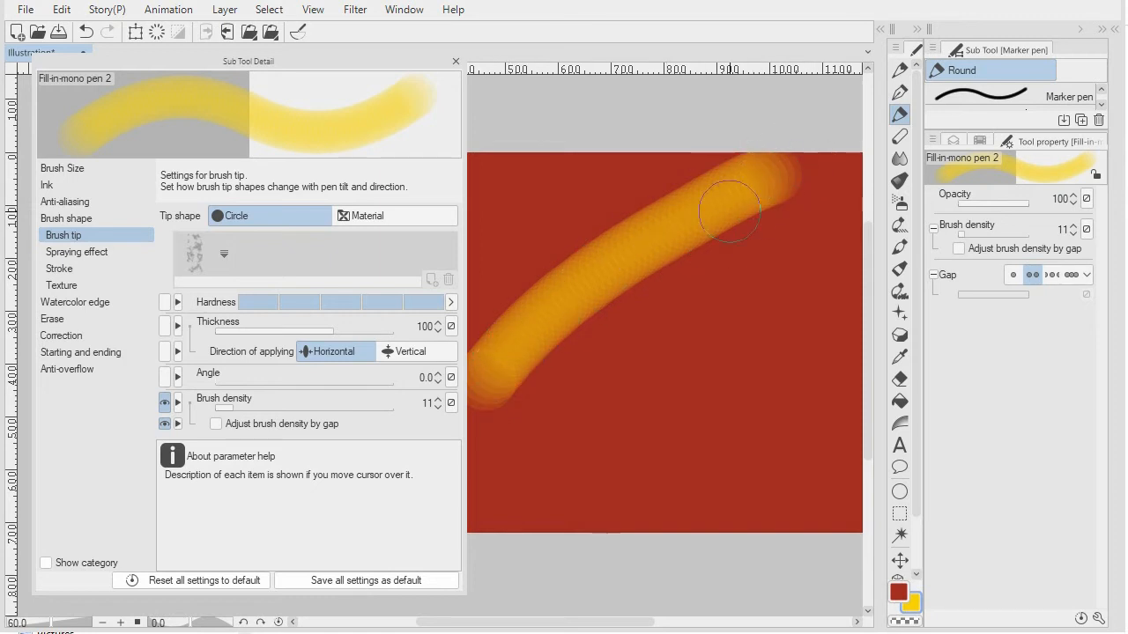
- Paint a second yellow diagonal stroke with the narrowest gap preset for comparison, and clear the layer
left_click(1070, 276)
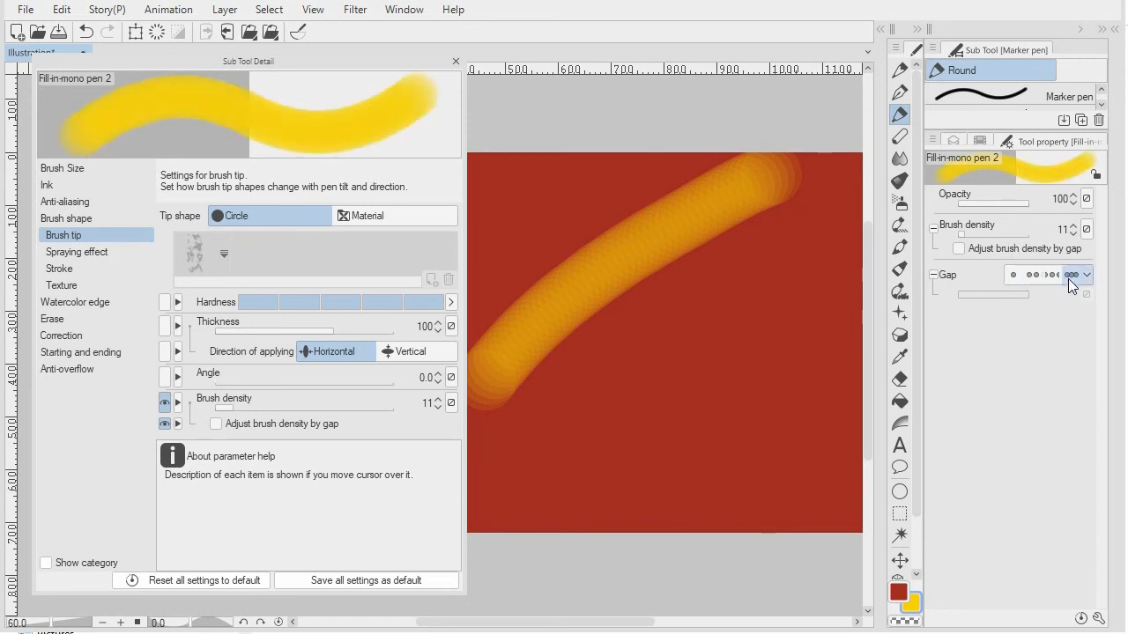
mouse_move(542, 490)
left_mouse_down()
mouse_move(745, 322)
mouse_move(859, 256)
left_mouse_up()
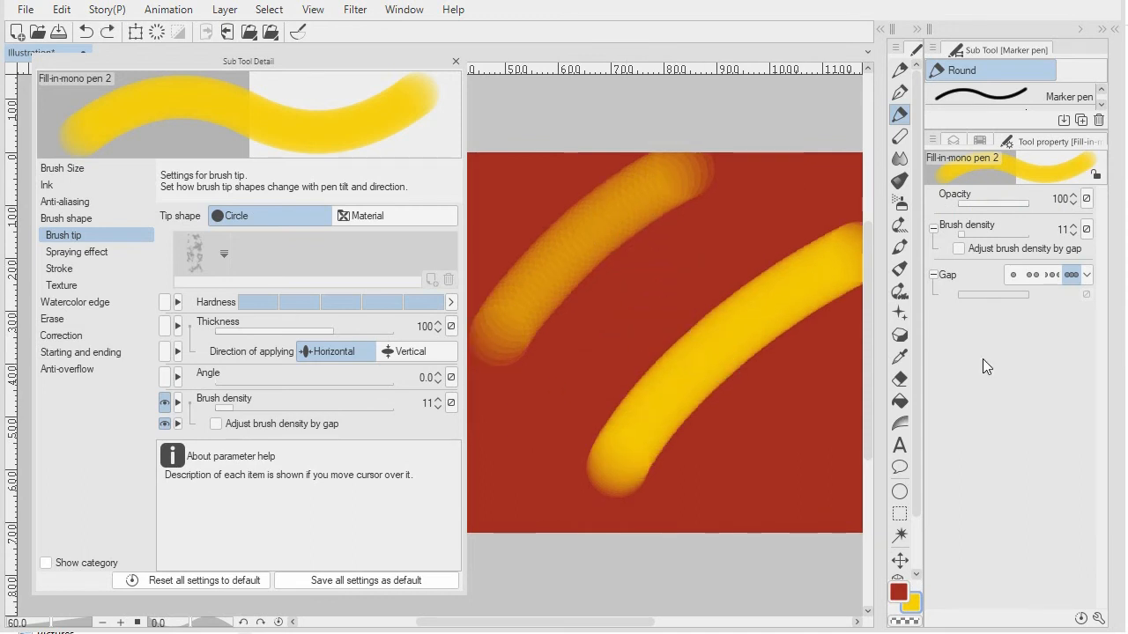
key("Delete")
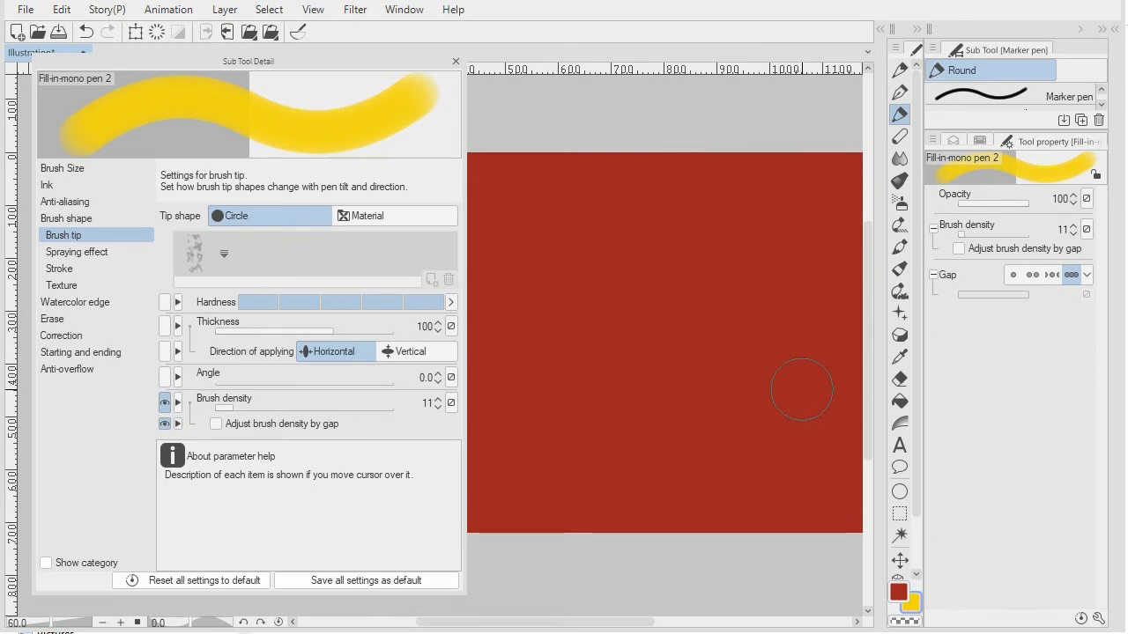
- Enable adjusting brush density by gap and paint two yellow diagonal strokes, one with the Wide gap and one with the narrowest
left_click(959, 249)
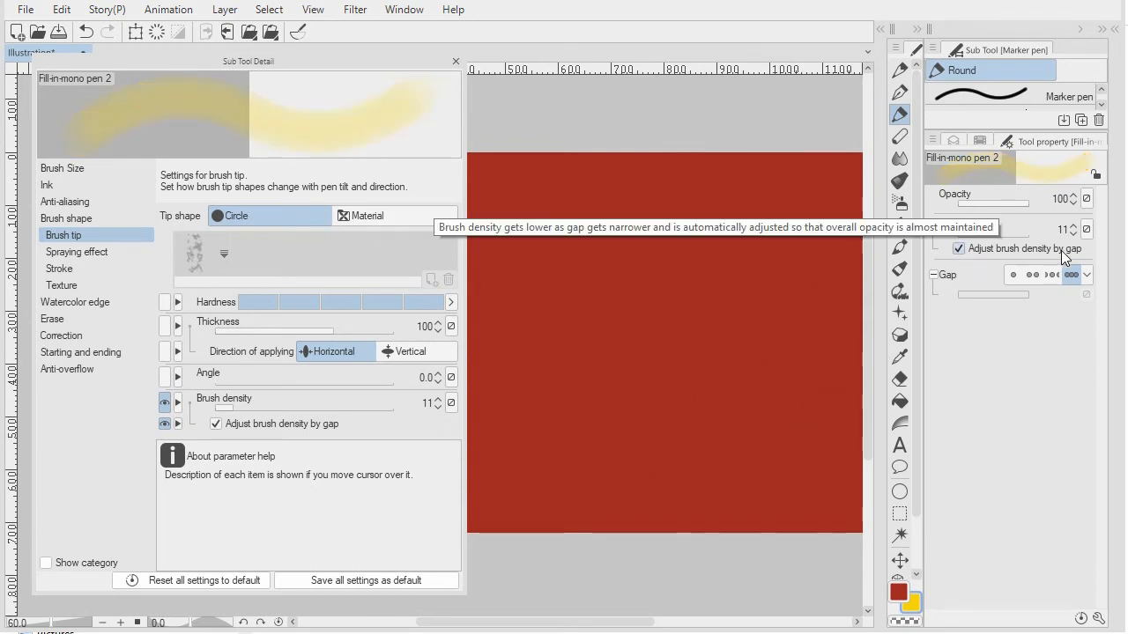
left_click(1031, 275)
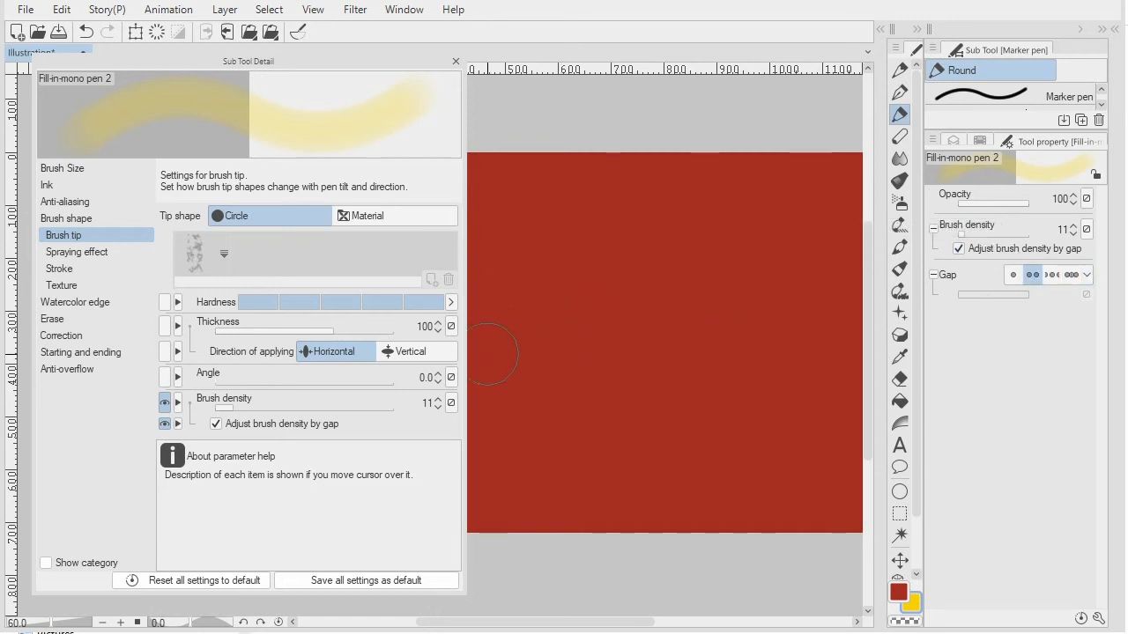
mouse_move(480, 348)
left_mouse_down()
mouse_move(559, 275)
mouse_move(680, 183)
mouse_move(797, 123)
left_mouse_up()
left_click(1071, 275)
mouse_move(582, 471)
left_mouse_down()
mouse_move(725, 336)
mouse_move(846, 262)
left_mouse_up()
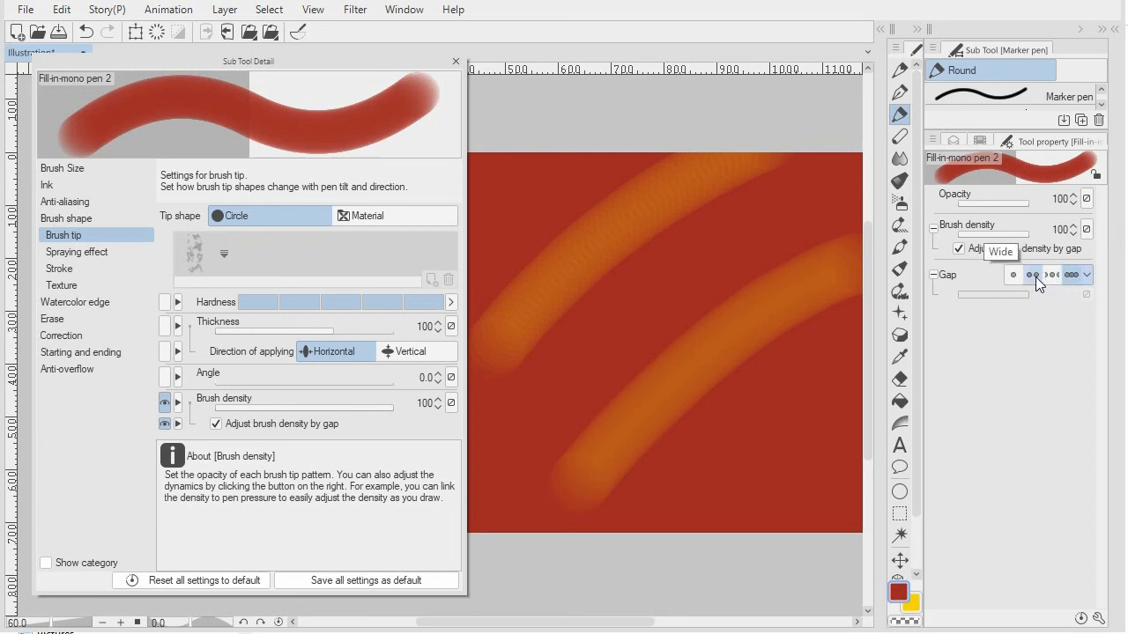
- Switch the brush gap to Fixed and increase its value slightly
left_click(1014, 276)
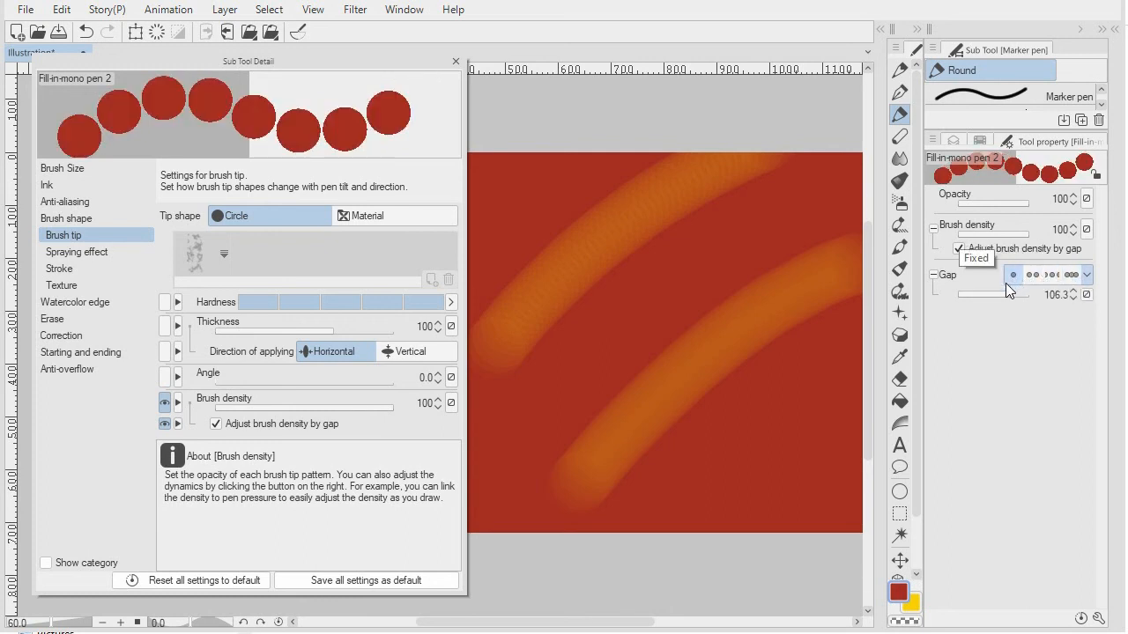
left_click_drag(1007, 295, 1013, 294)
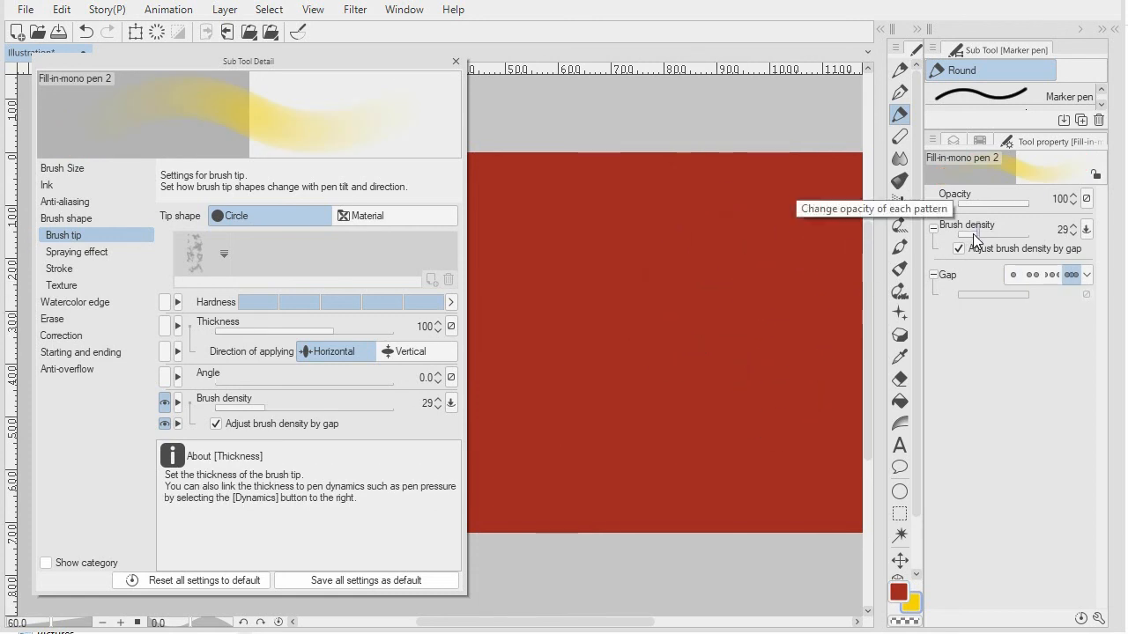
- Paint a solid vertical yellow stroke and blend fainter yellow strokes beside it at brush density 29
mouse_move(614, 190)
left_mouse_down()
mouse_move(566, 378)
mouse_move(574, 453)
left_mouse_up()
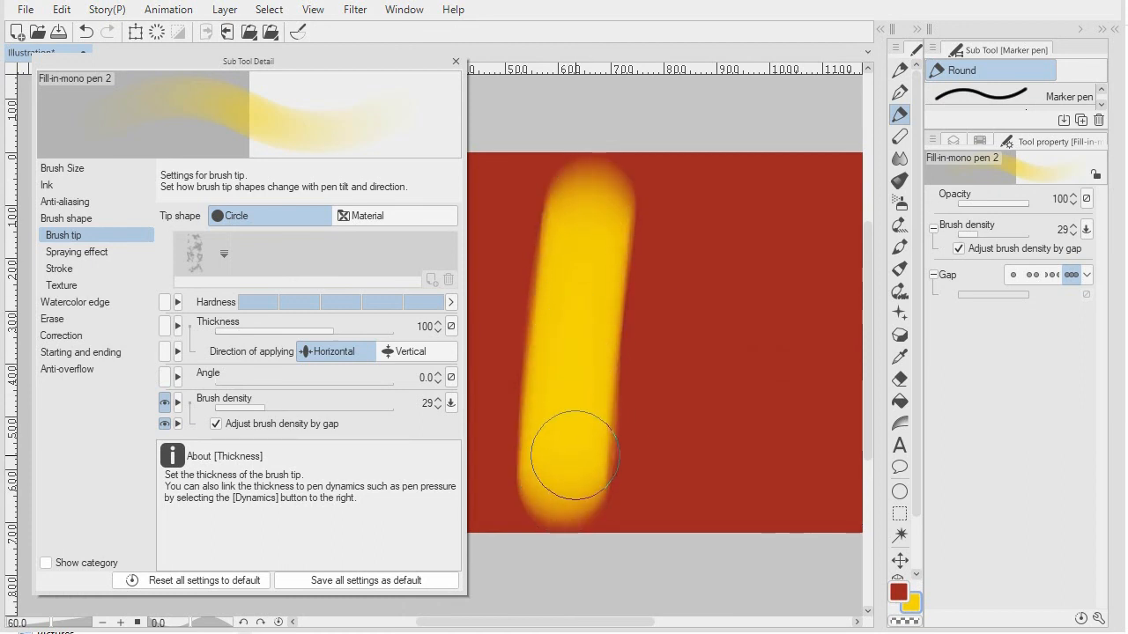
mouse_move(639, 227)
left_mouse_down()
mouse_move(614, 442)
mouse_move(627, 284)
mouse_move(619, 372)
mouse_move(639, 296)
mouse_move(631, 378)
mouse_move(650, 289)
mouse_move(652, 354)
mouse_move(668, 300)
mouse_move(681, 384)
mouse_move(700, 282)
mouse_move(698, 427)
mouse_move(713, 268)
mouse_move(701, 439)
mouse_move(718, 307)
mouse_move(719, 413)
mouse_move(660, 277)
mouse_move(645, 412)
mouse_move(663, 290)
mouse_move(646, 410)
left_mouse_up()
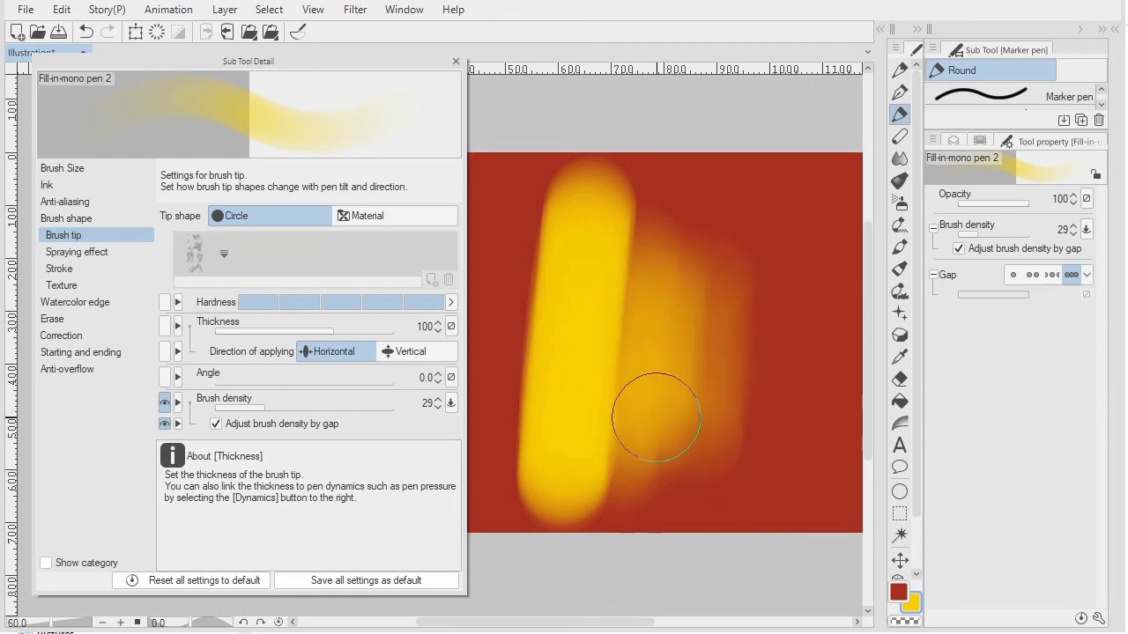